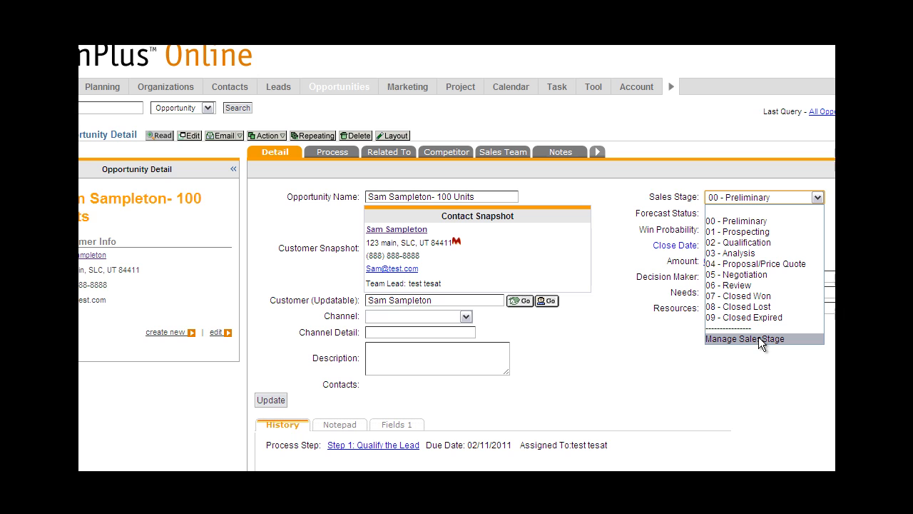
# Open the opportunity Sales Stage option values and mark Preliminary, Prospecting, Analysis, Negotiation and Review as inactive.
pyautogui.click(758, 336)
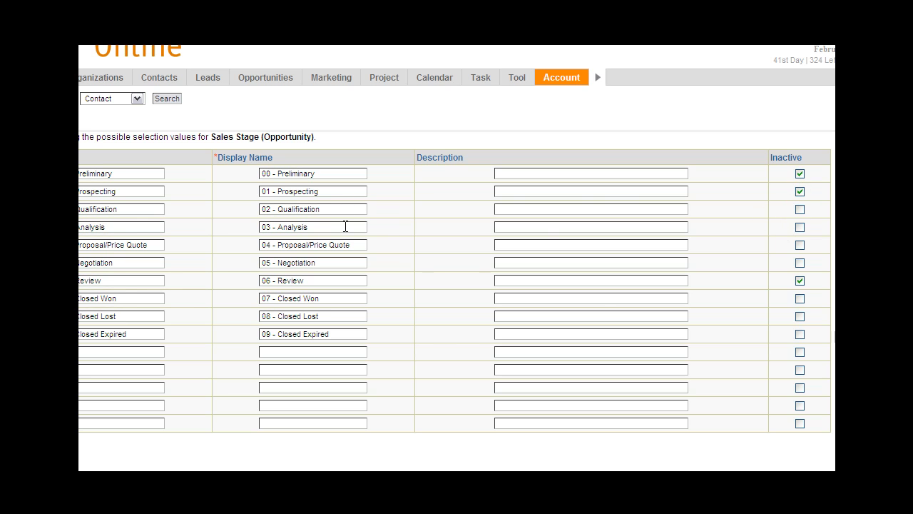
pyautogui.click(800, 227)
pyautogui.click(800, 263)
# Rename the Closed Won stage to "07 - Sold" in both its display name and key, and submit the option values.
pyautogui.moveTo(328, 299); pyautogui.dragTo(279, 300)
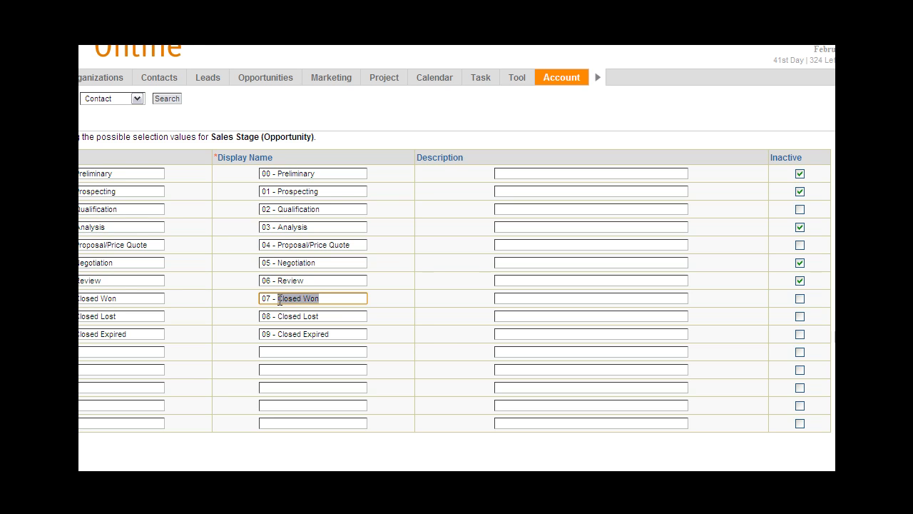
pyautogui.write('Sold')
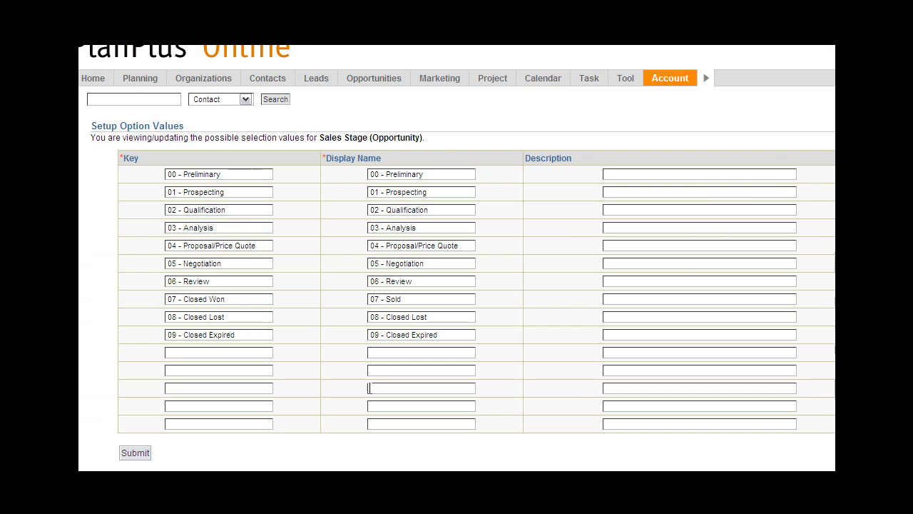
pyautogui.click(385, 298)
pyautogui.moveTo(412, 299); pyautogui.dragTo(369, 298)
pyautogui.hotkey('ctrl', 'c')
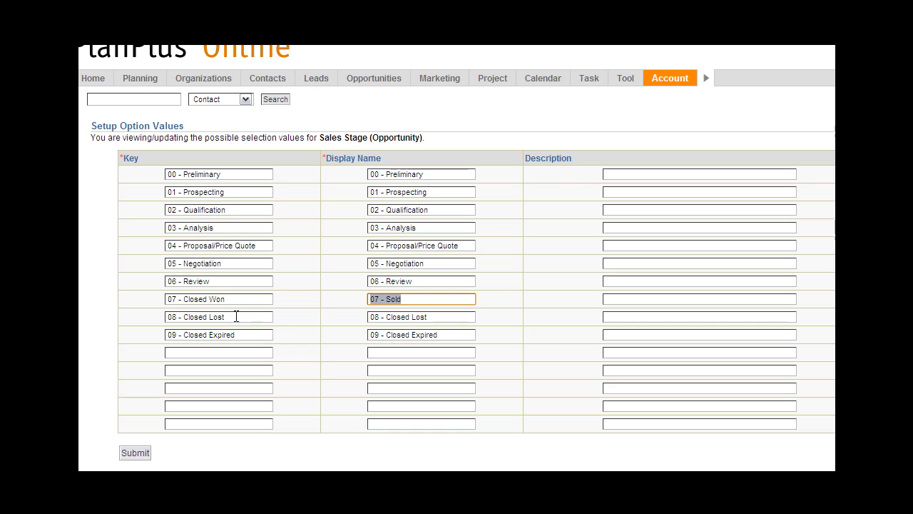
pyautogui.moveTo(235, 299); pyautogui.dragTo(161, 303)
pyautogui.hotkey('ctrl', 'v')
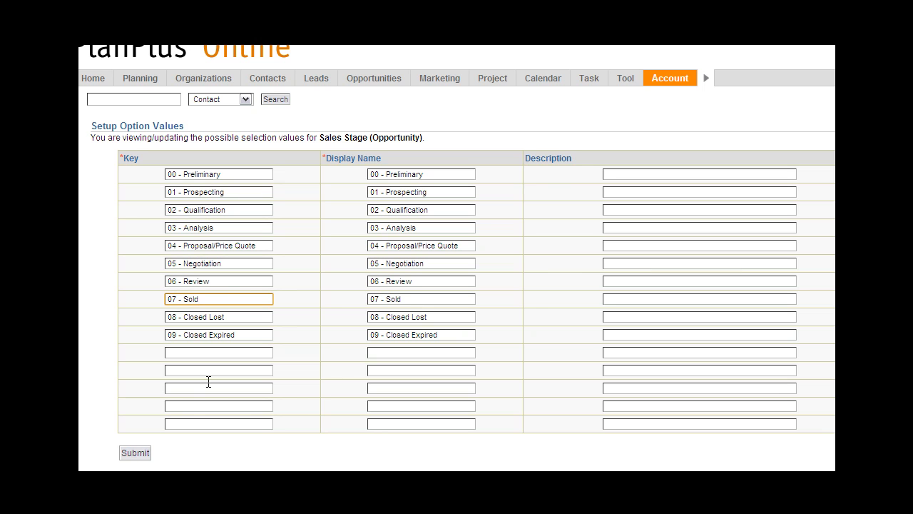
pyautogui.click(134, 455)
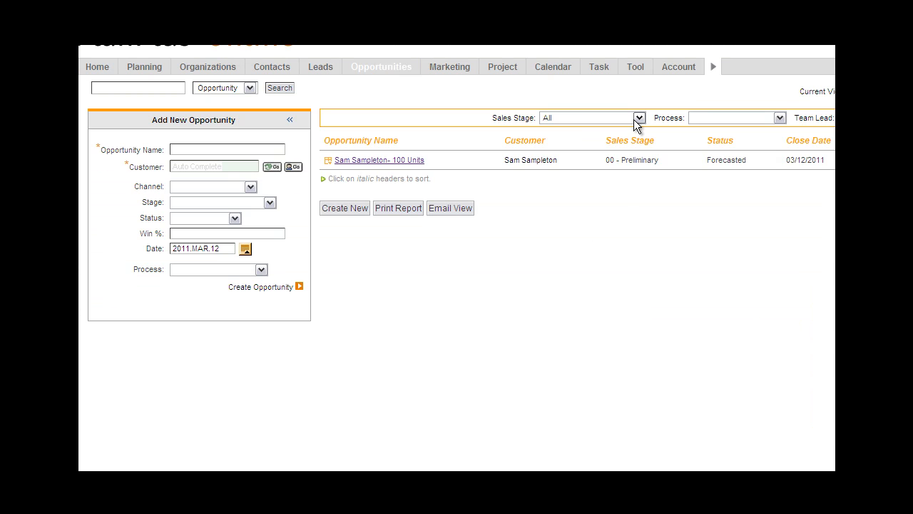
# Check which sales stages are available for filtering the opportunities list.
pyautogui.moveTo(384, 73)
pyautogui.click(640, 117)
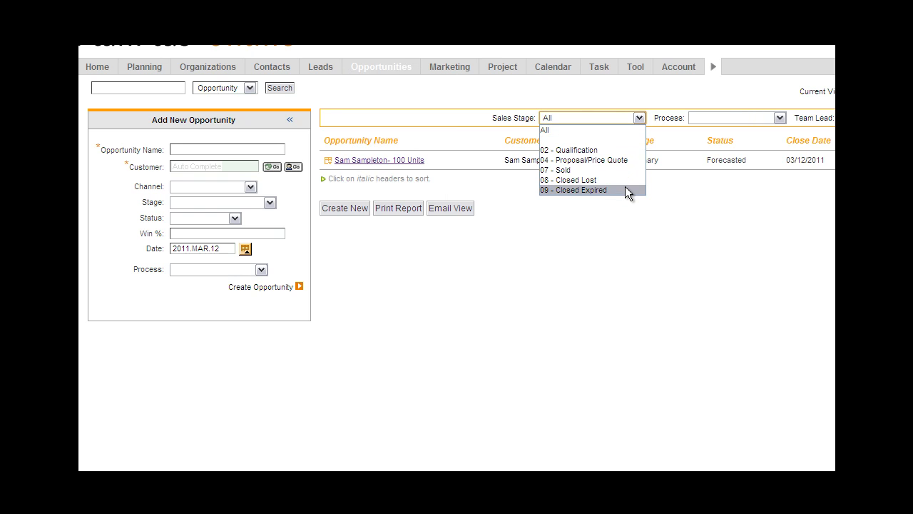
pyautogui.click(666, 188)
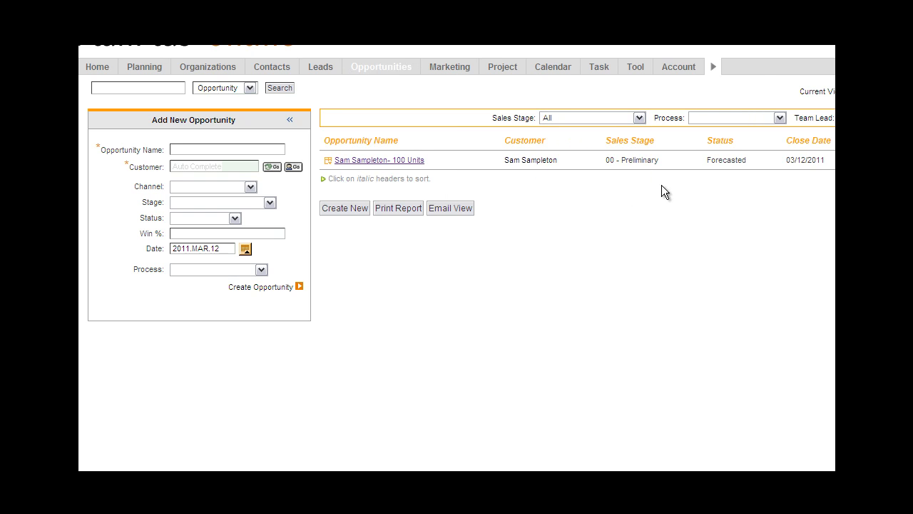
# Open the Process Builder from the opportunity Sales Process settings in the company setup.
pyautogui.click(670, 84)
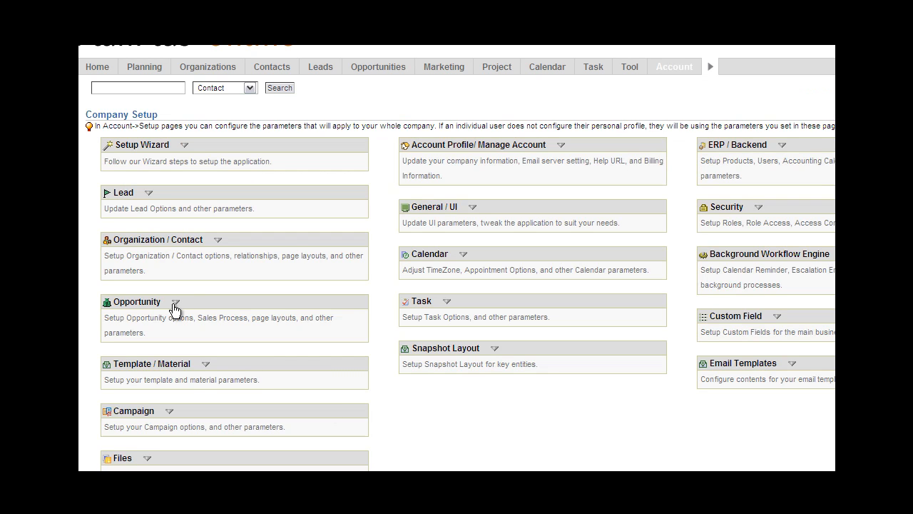
pyautogui.click(175, 303)
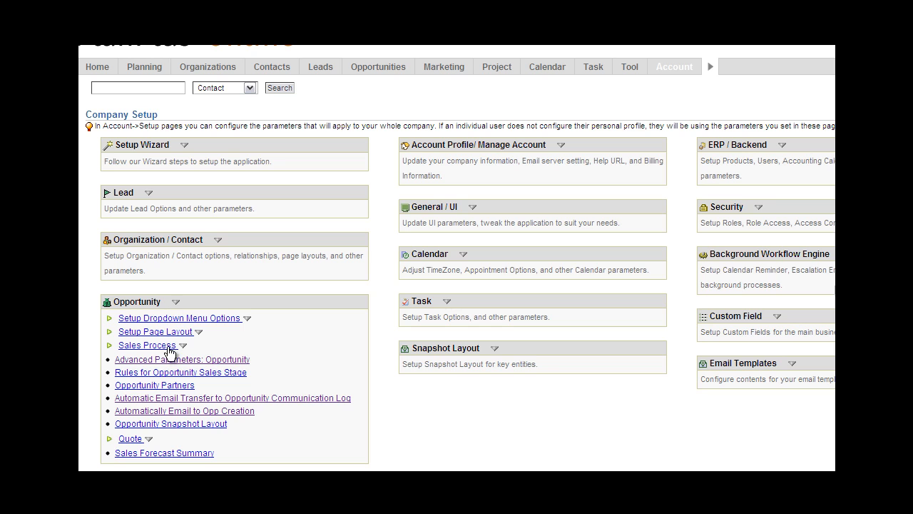
pyautogui.click(170, 347)
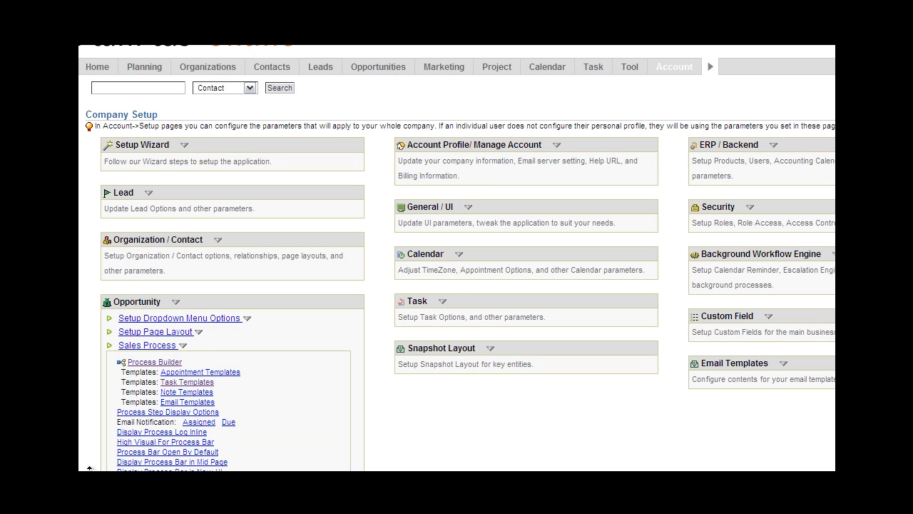
pyautogui.scroll(-2, 128, 463)
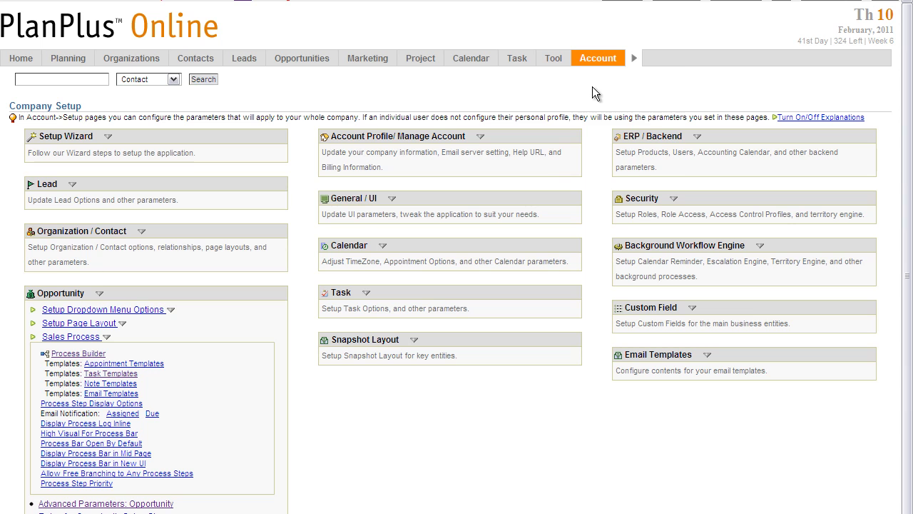
pyautogui.moveTo(597, 62)
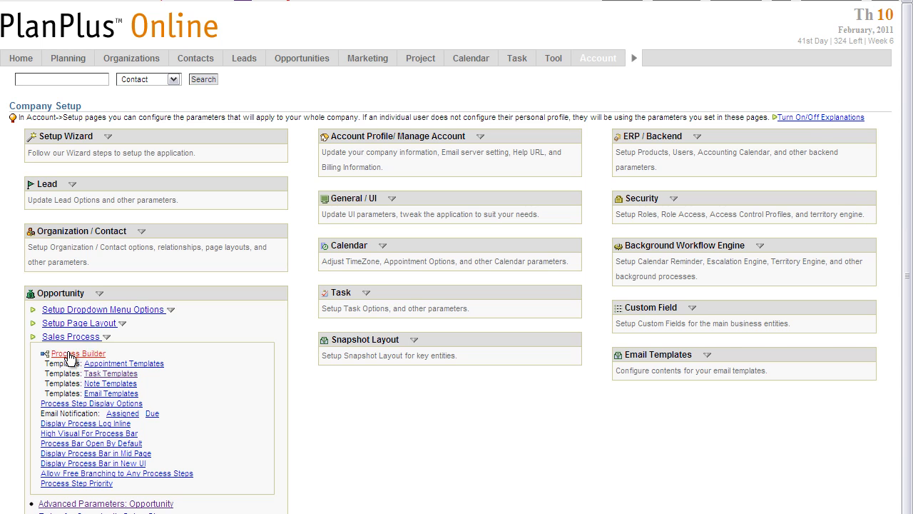
pyautogui.click(77, 354)
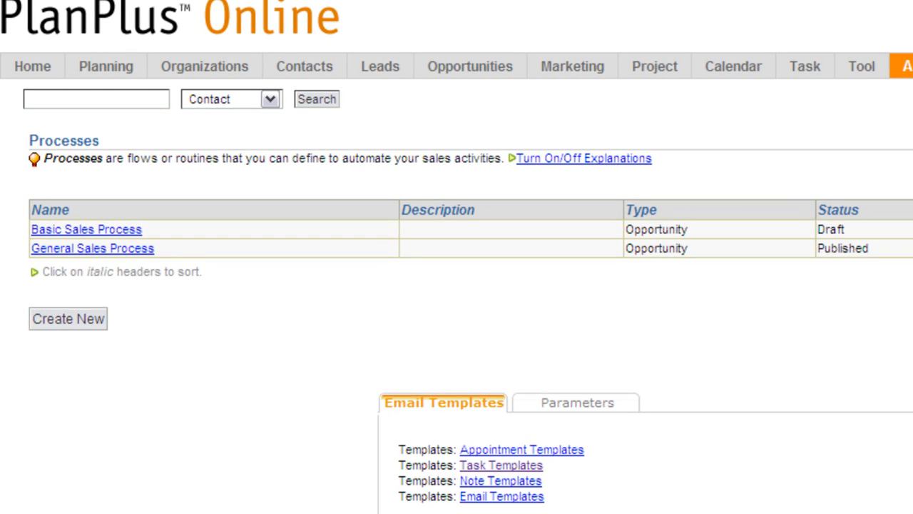
# Create a new process of type Opportunity named "Acme Sales Process".
pyautogui.click(66, 324)
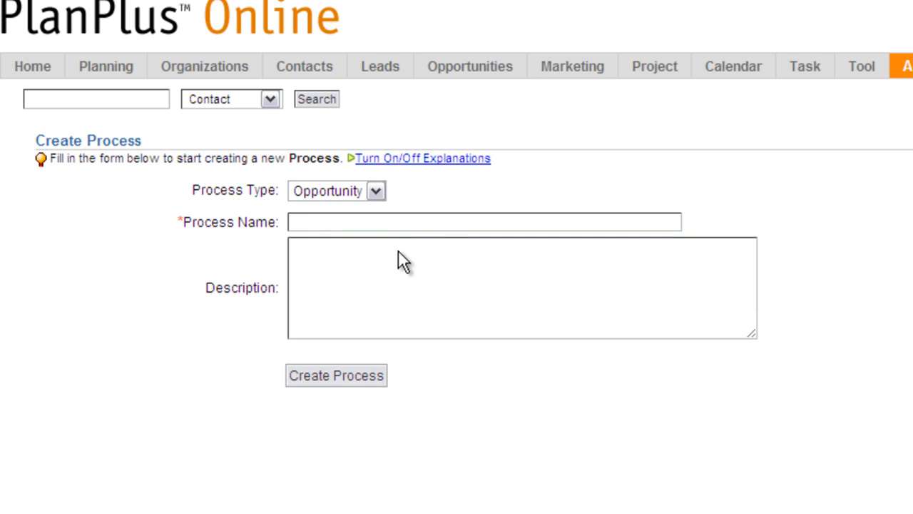
pyautogui.click(371, 224)
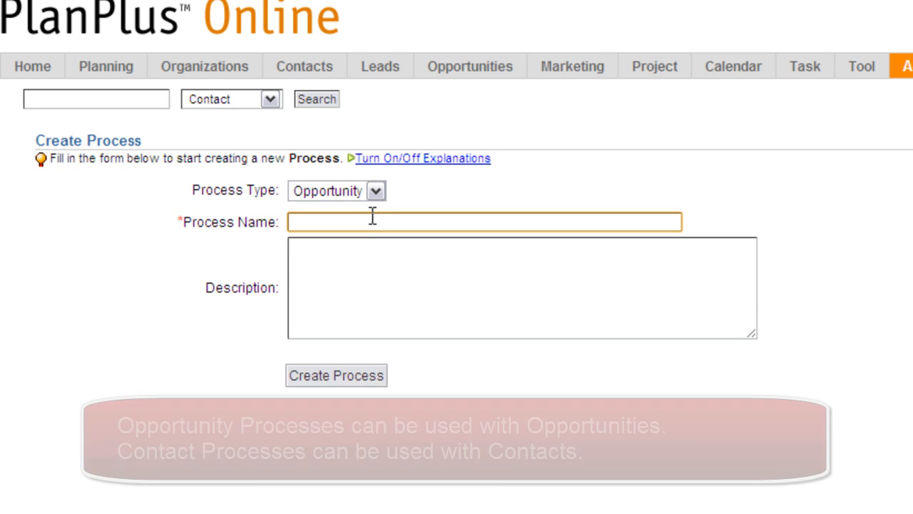
pyautogui.click(374, 188)
pyautogui.click(413, 188)
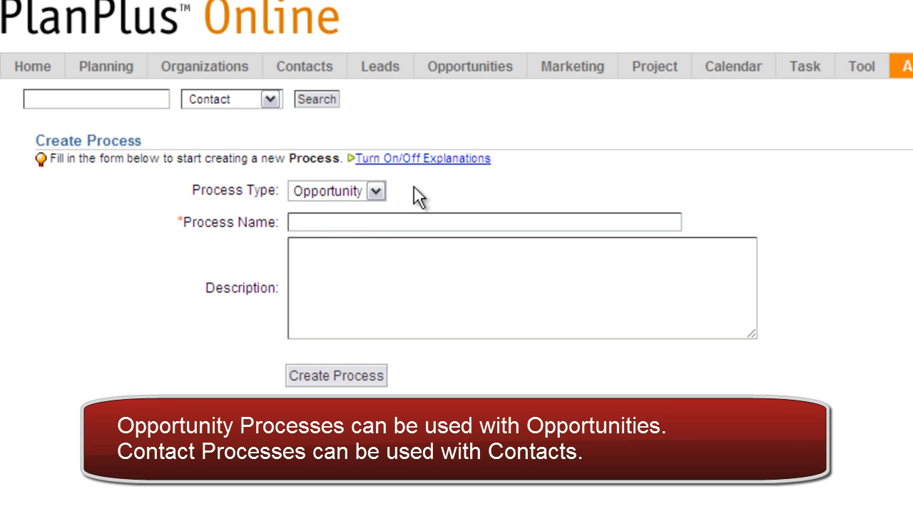
pyautogui.click(362, 226)
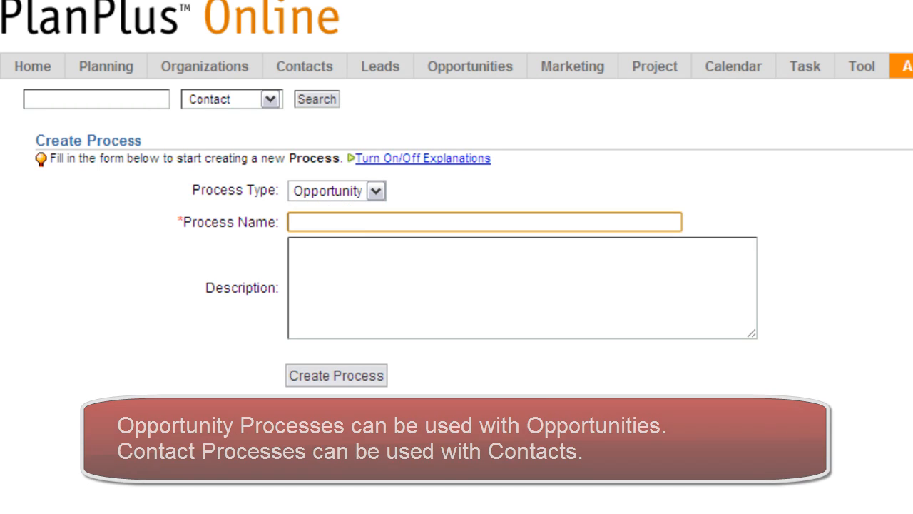
pyautogui.write('Acme Sales Process')
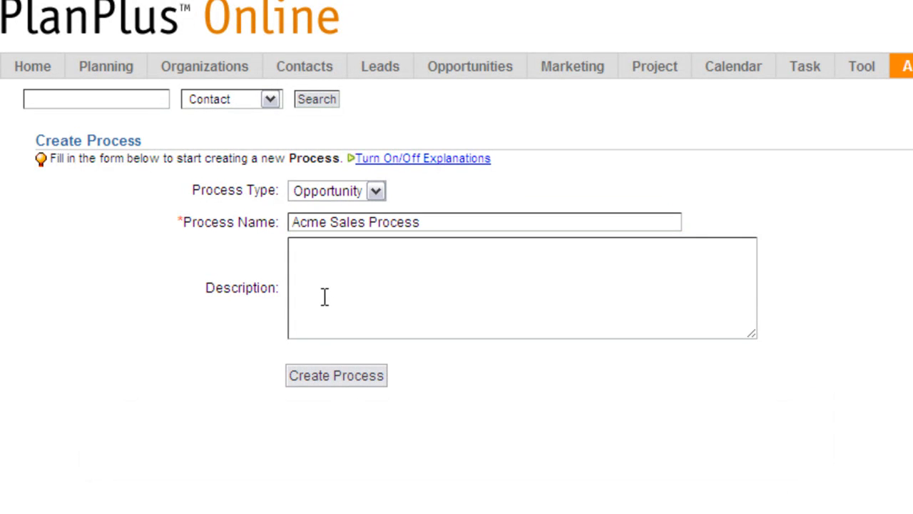
pyautogui.click(316, 383)
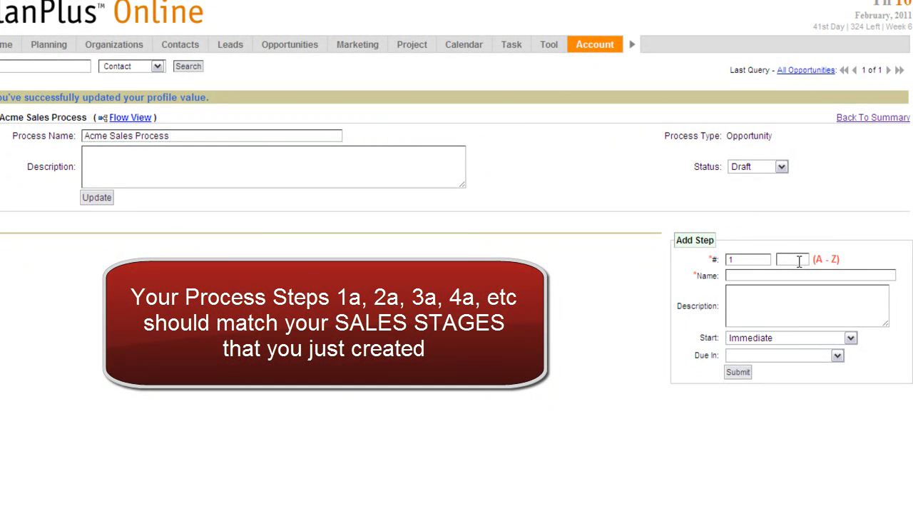
# Add step 1a "Qualification" with description "In this step we will qualify the lead", Immediate start and due in 0 Days.
pyautogui.click(799, 262)
pyautogui.write('a')
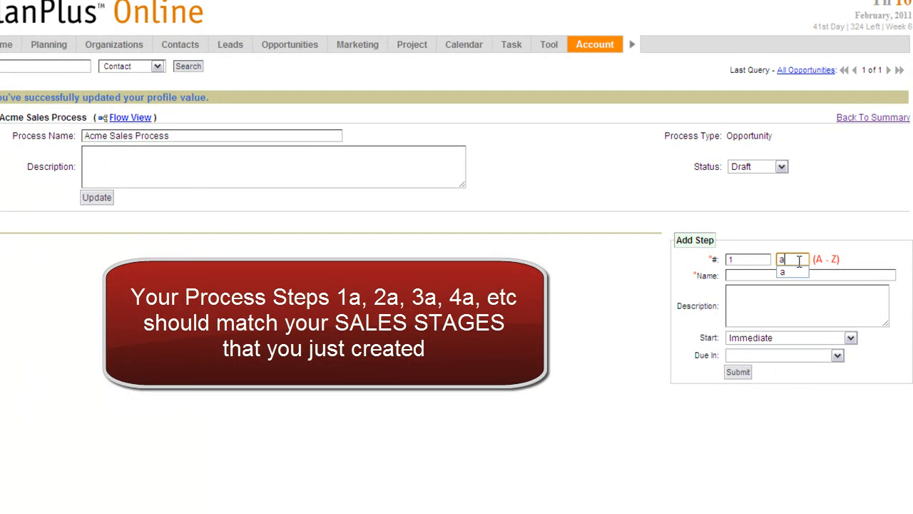
pyautogui.click(751, 273)
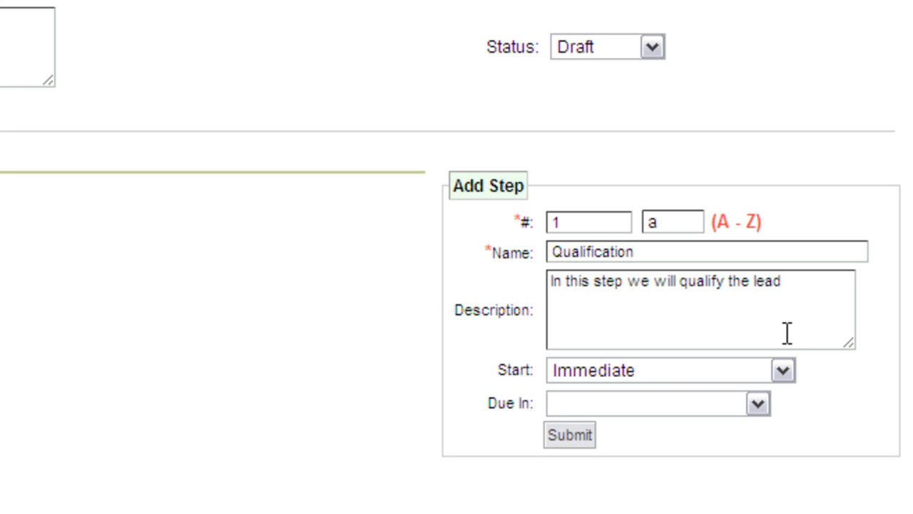
pyautogui.click(782, 369)
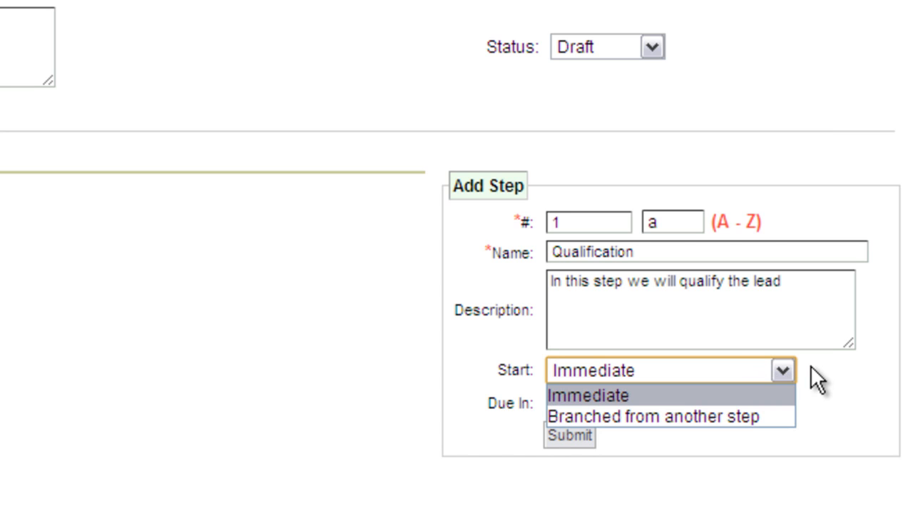
pyautogui.click(831, 366)
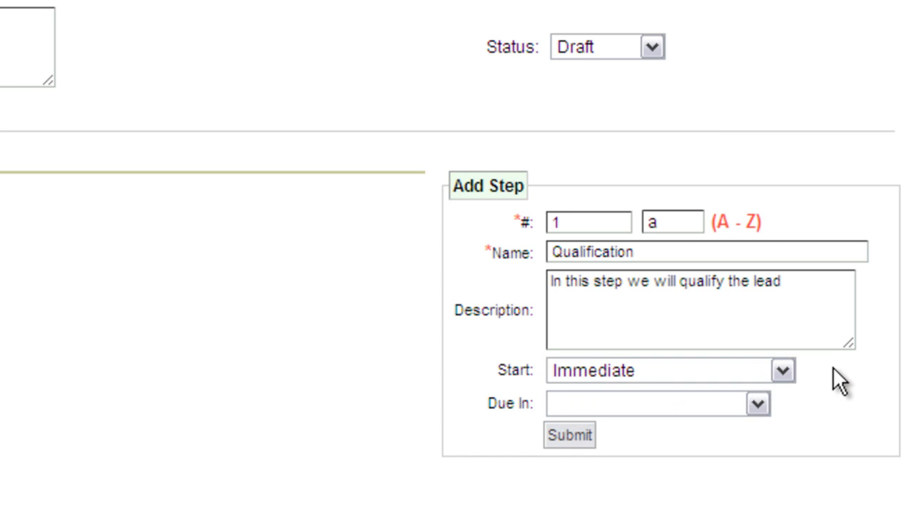
pyautogui.click(754, 401)
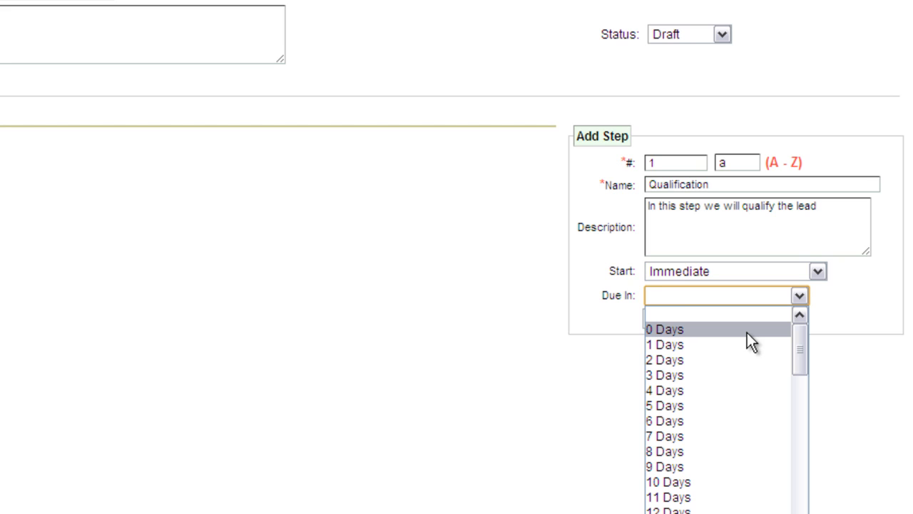
pyautogui.click(746, 332)
pyautogui.click(660, 319)
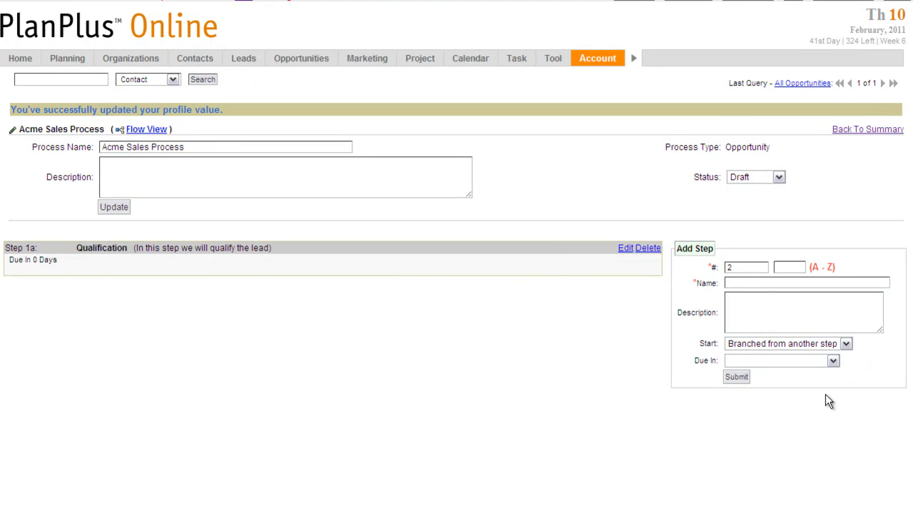
# Add step 2a "Proposal Price Quote" to the process, branched from another step and due in 1 Days.
pyautogui.click(787, 268)
pyautogui.write('a')
pyautogui.click(752, 283)
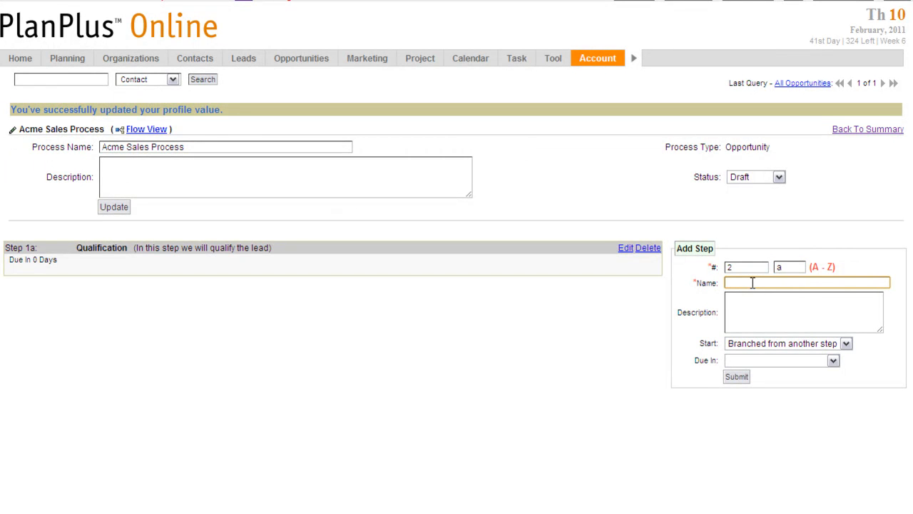
pyautogui.write('Proposal Price Quote')
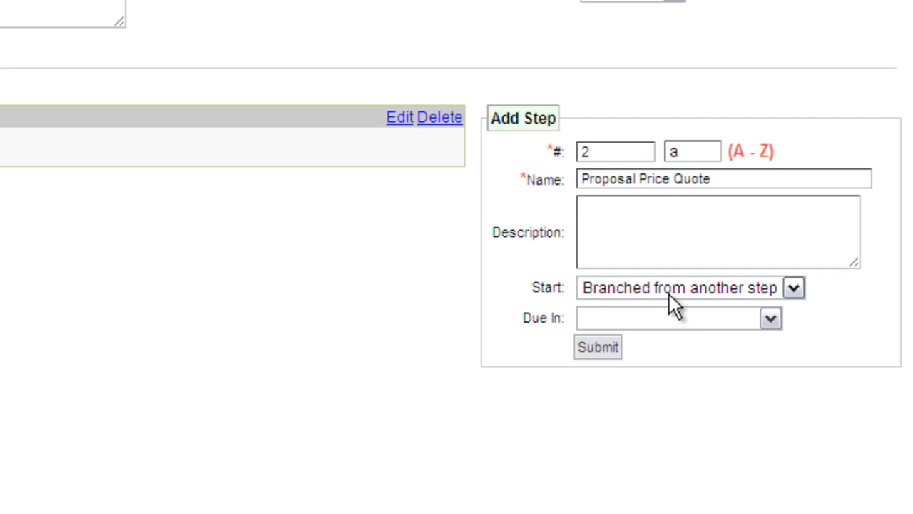
pyautogui.click(777, 326)
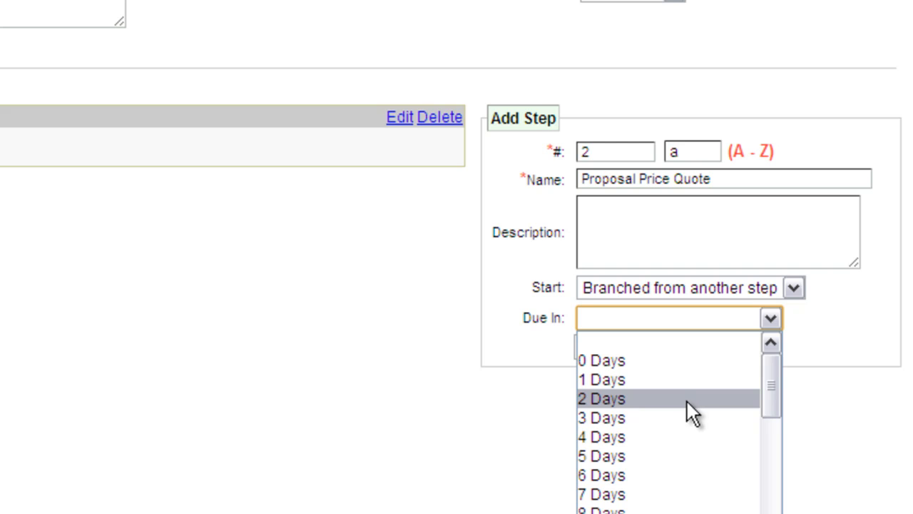
pyautogui.click(687, 384)
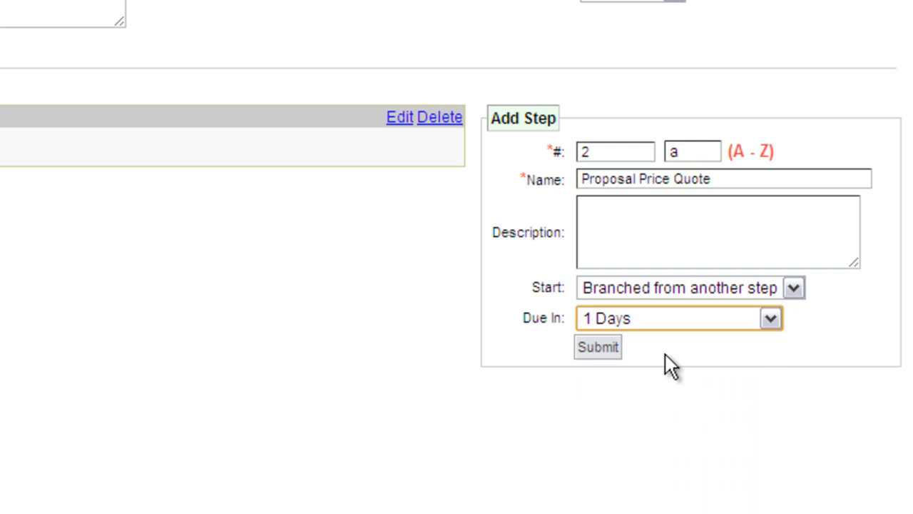
pyautogui.click(599, 347)
# Add step 3a "Sold" to the process, branched from another step, with due in set to No Due Date / Final Step.
pyautogui.click(696, 151)
pyautogui.write('a')
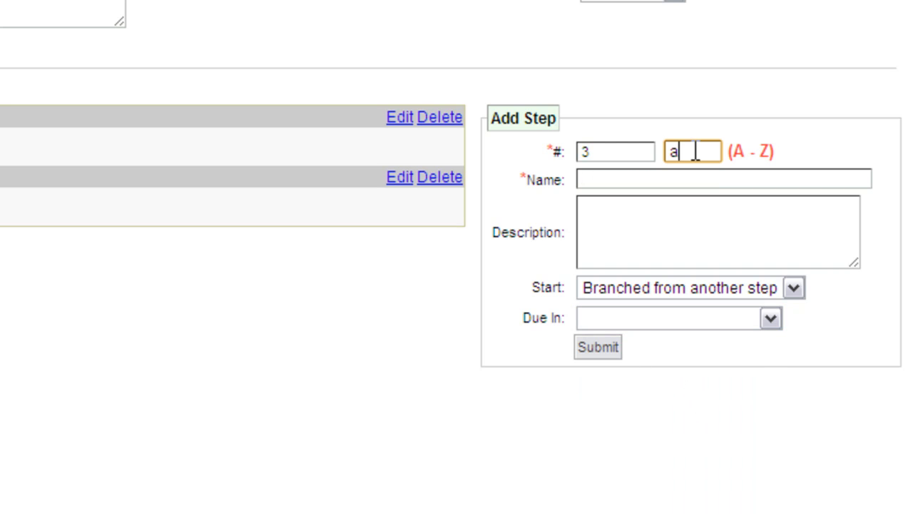
pyautogui.click(614, 181)
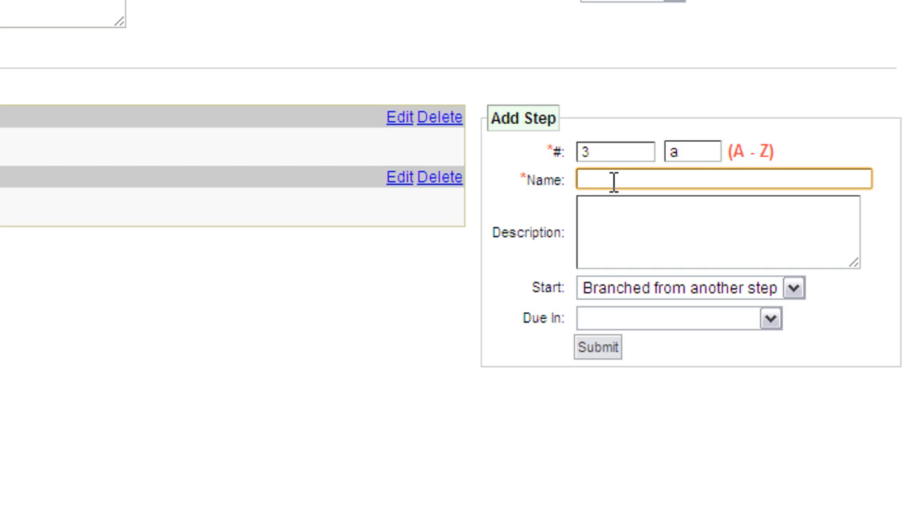
pyautogui.write('Sold')
pyautogui.click(769, 317)
pyautogui.moveTo(779, 317); pyautogui.dragTo(774, 513)
pyautogui.click(808, 441)
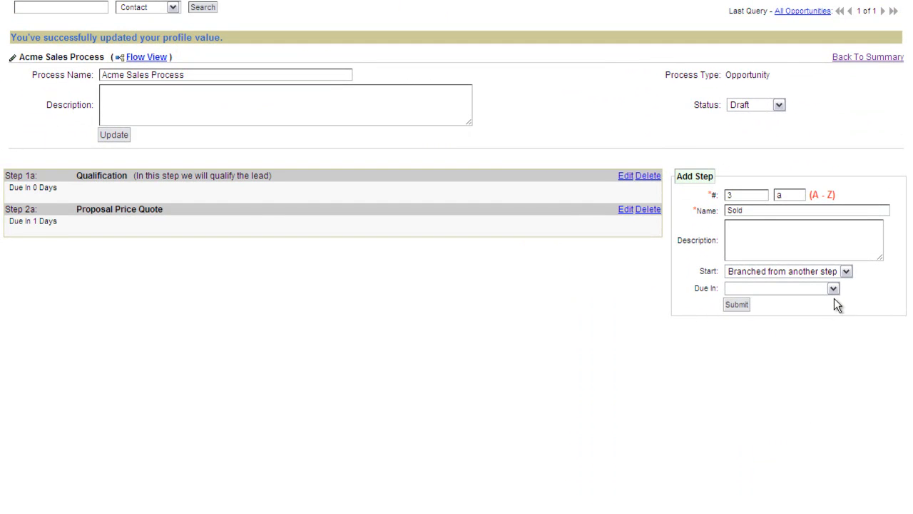
pyautogui.click(833, 289)
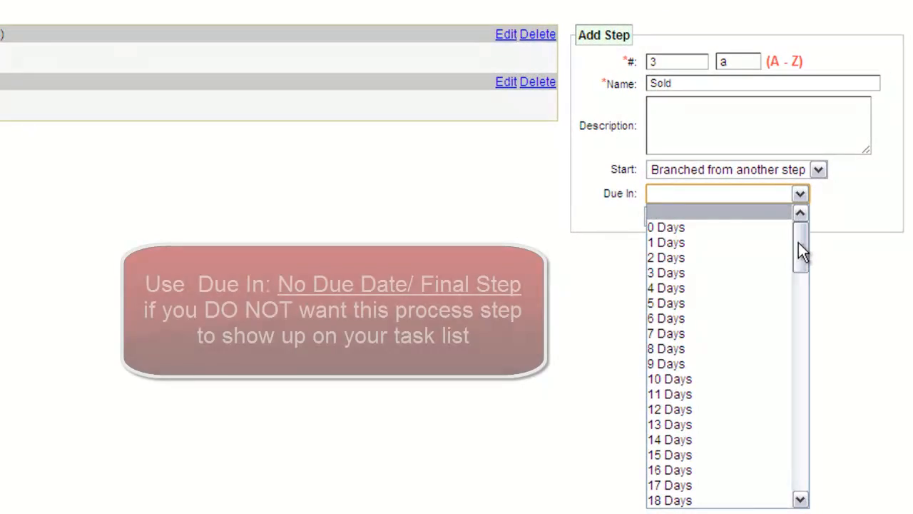
pyautogui.moveTo(801, 254); pyautogui.dragTo(813, 491)
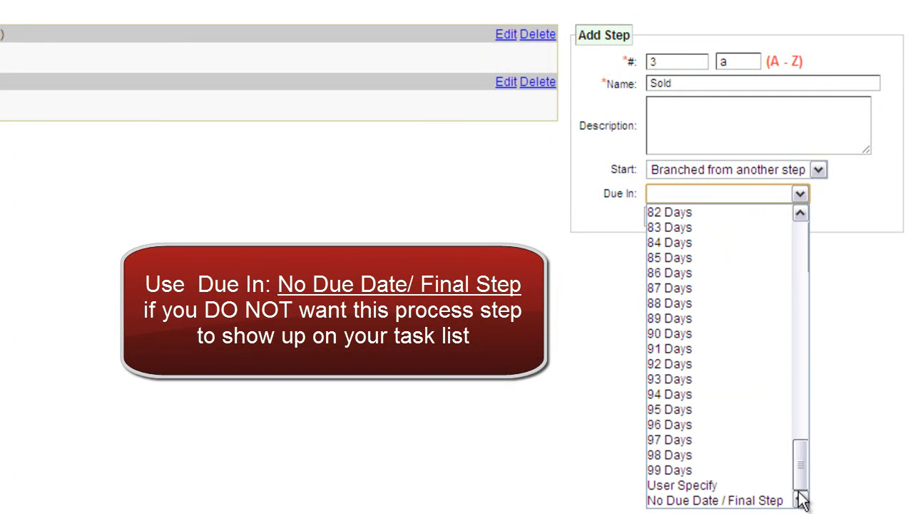
pyautogui.click(731, 500)
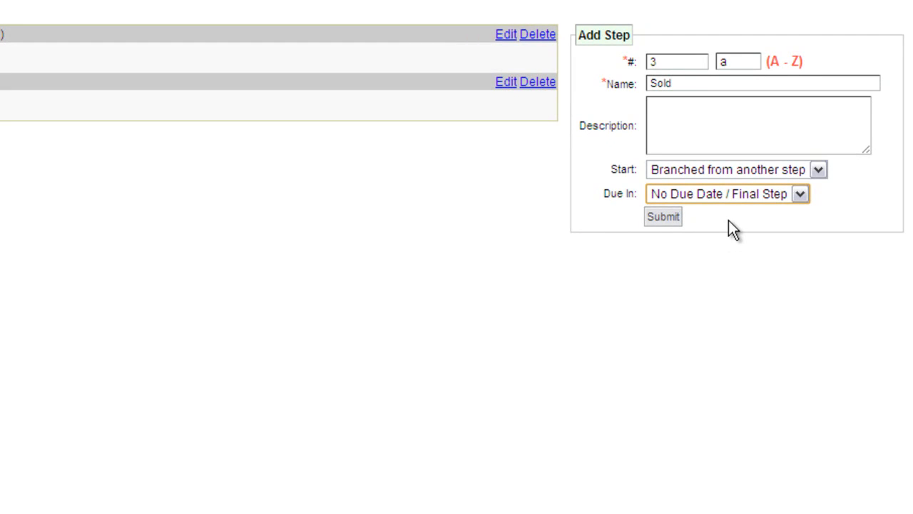
pyautogui.click(663, 216)
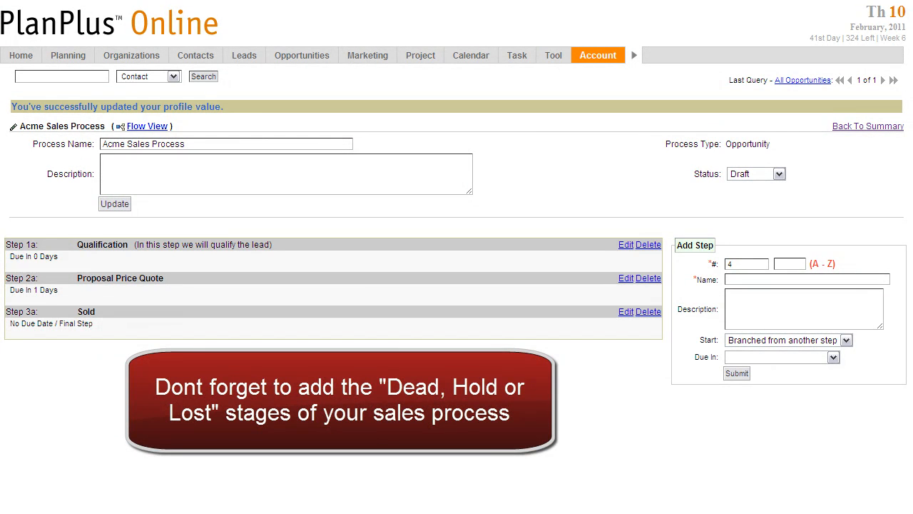
# Add step 4a "Dead -Closed Lost" to the process, branched from another step, with due in set to No Due Date / Final Step.
pyautogui.click(791, 265)
pyautogui.write('a')
pyautogui.click(748, 280)
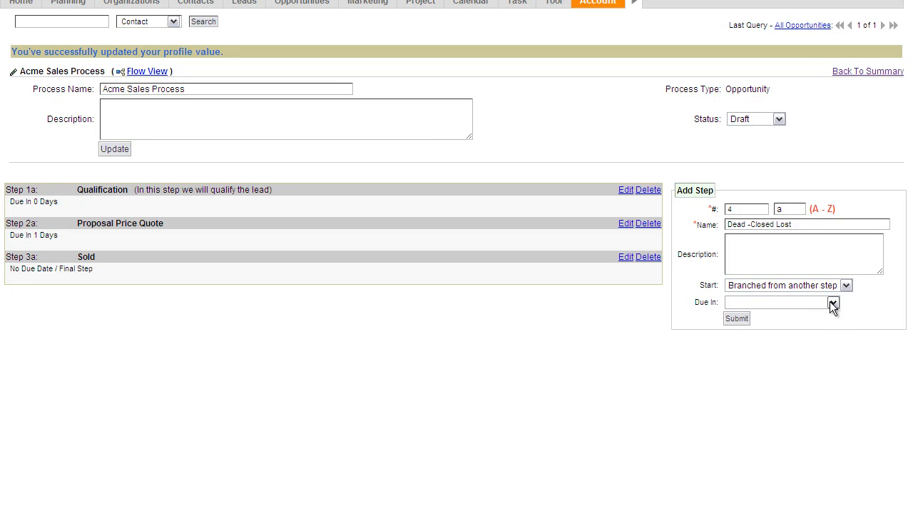
pyautogui.click(833, 303)
pyautogui.moveTo(833, 357); pyautogui.dragTo(836, 502)
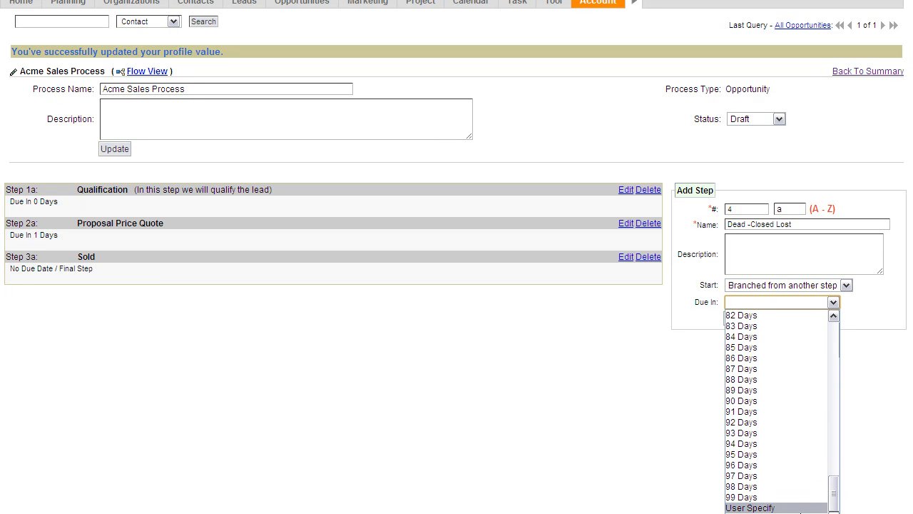
pyautogui.click(770, 513)
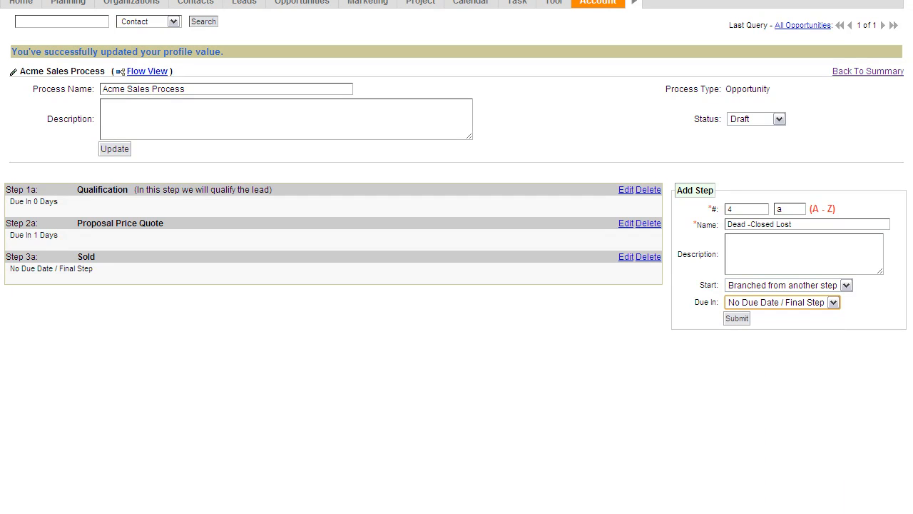
pyautogui.click(738, 319)
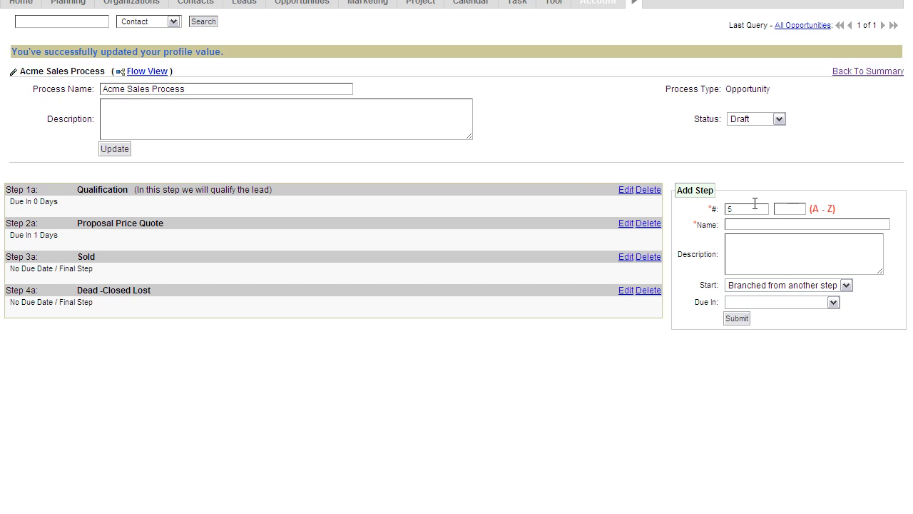
# Add step 1b "Not Qualified" between Qualification and Proposal Price Quote, branched from another step, with no due in value.
pyautogui.click(728, 209)
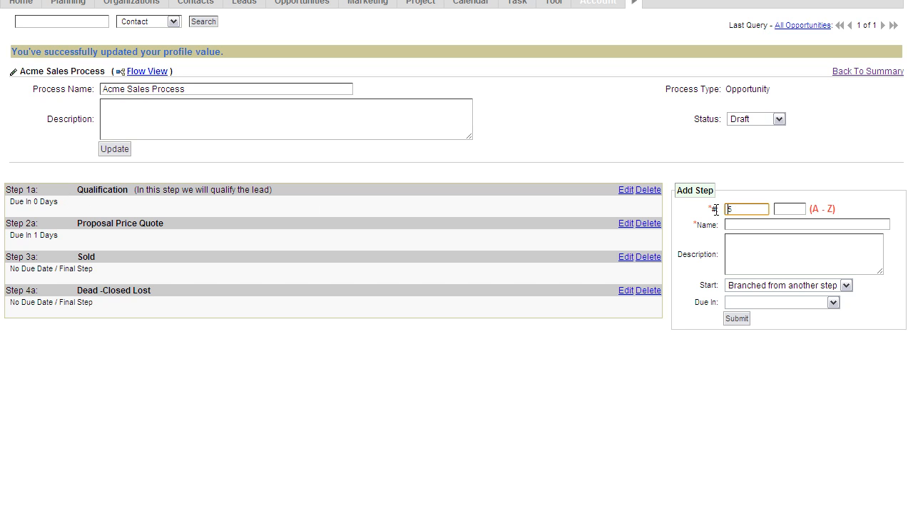
pyautogui.write('1')
pyautogui.press('BackSpace')
pyautogui.press('BackSpace')
pyautogui.write('1')
pyautogui.press('Tab')
pyautogui.write('b')
pyautogui.click(748, 225)
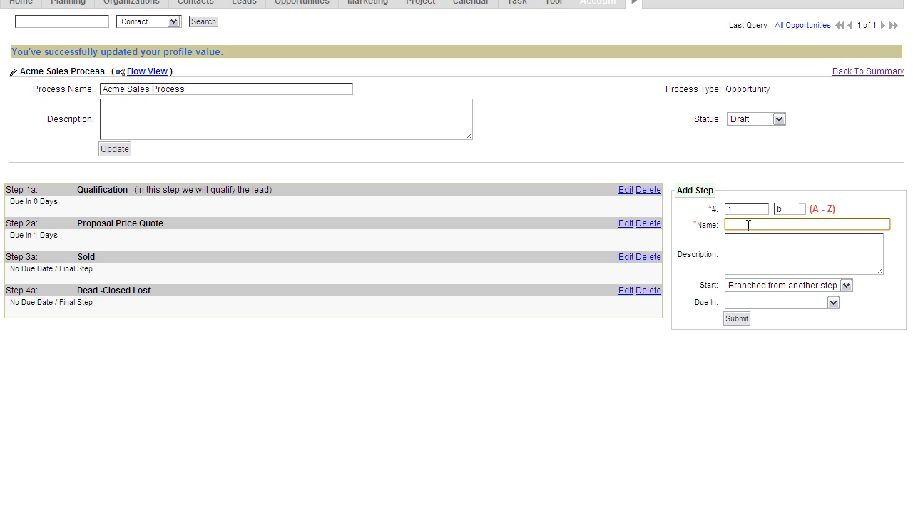
pyautogui.write('N')
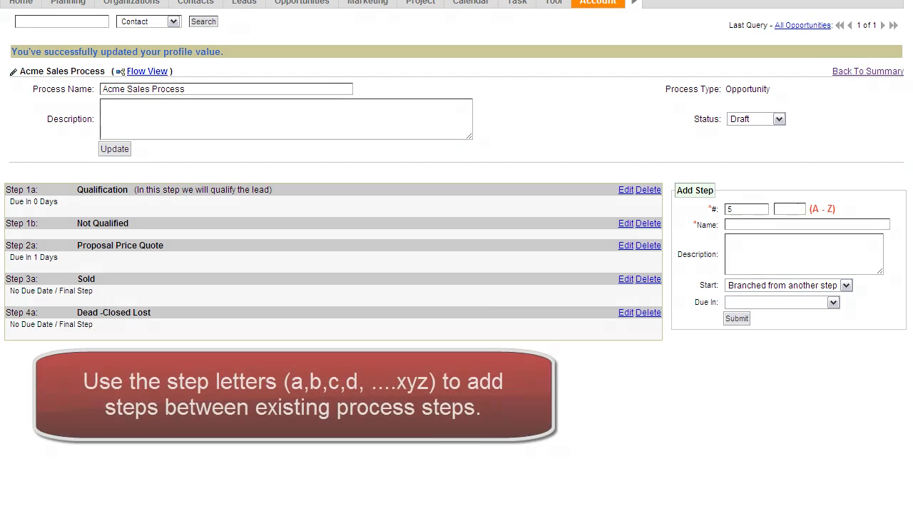